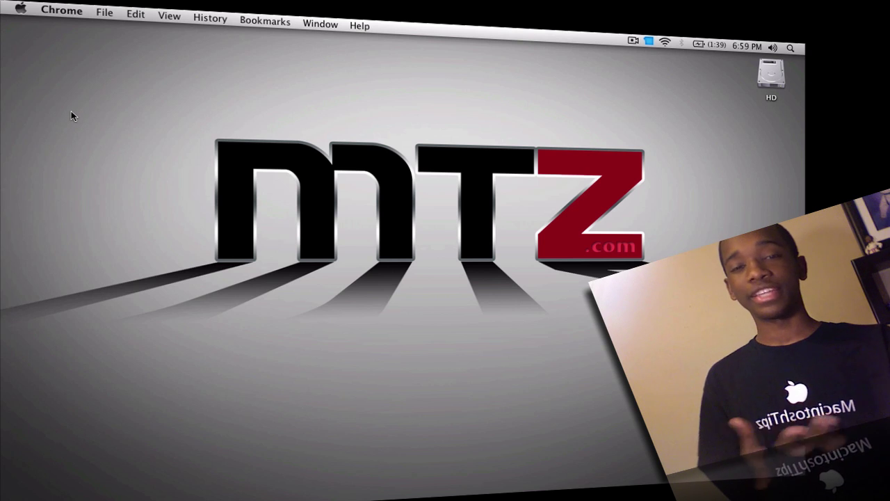
# Launch iCal, page the month view ahead to July 2010, then back to May 2010
pyautogui.moveTo(2, 144)
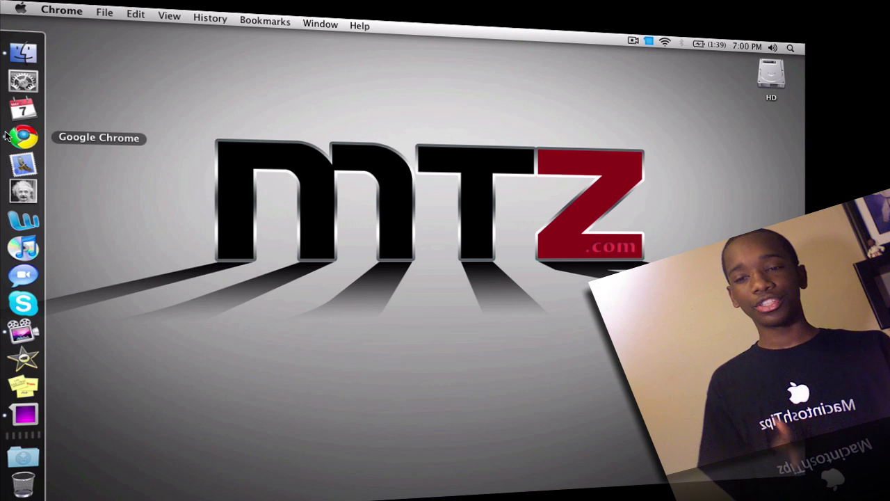
pyautogui.click(8, 118)
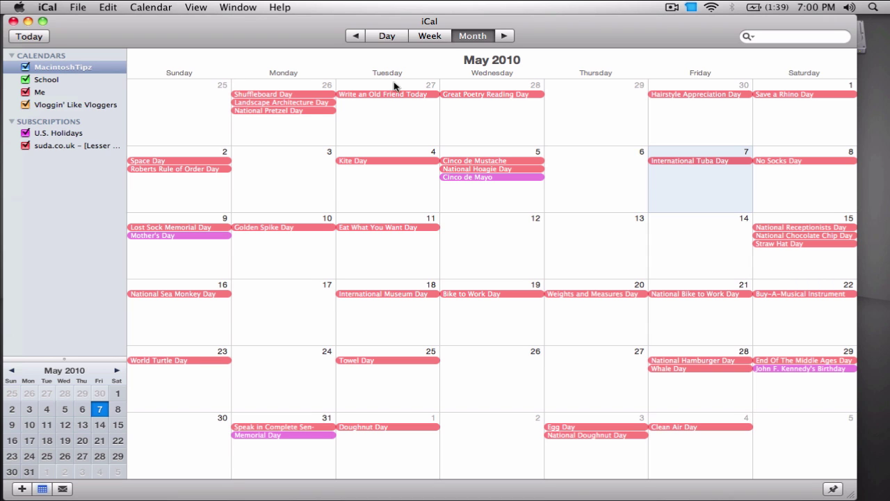
pyautogui.click(505, 37)
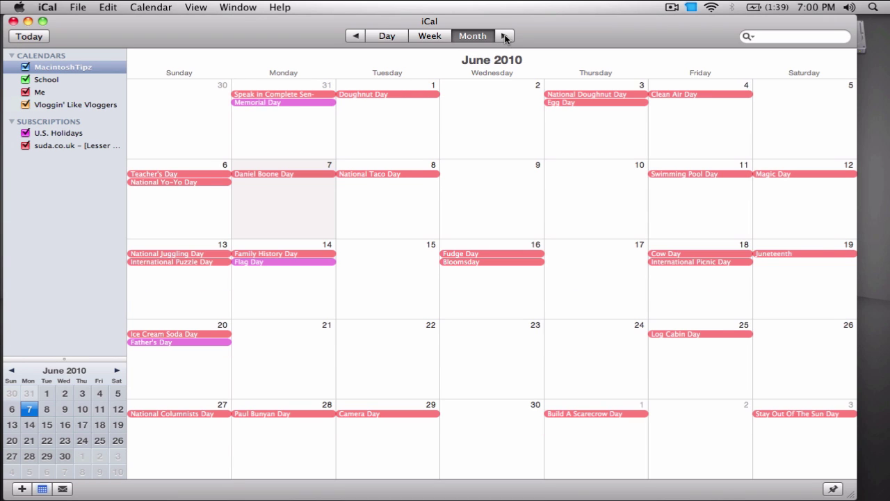
pyautogui.click(505, 37)
pyautogui.click(354, 36)
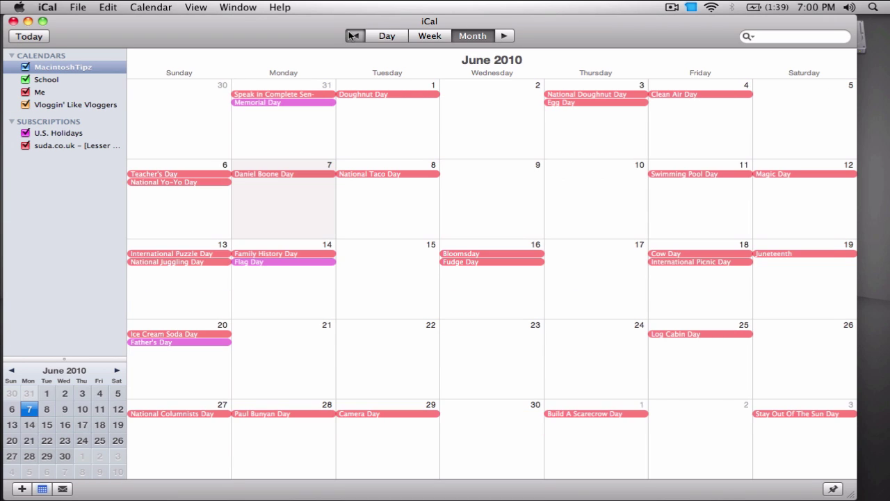
pyautogui.click(355, 37)
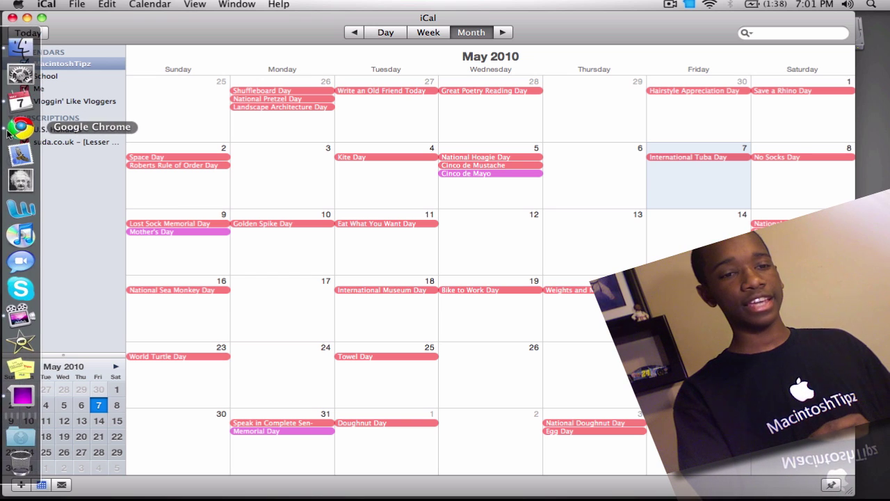
# Bring Chrome with icalshare.com forward and browse its newest, holiday and best-of calendar listings
pyautogui.click(9, 132)
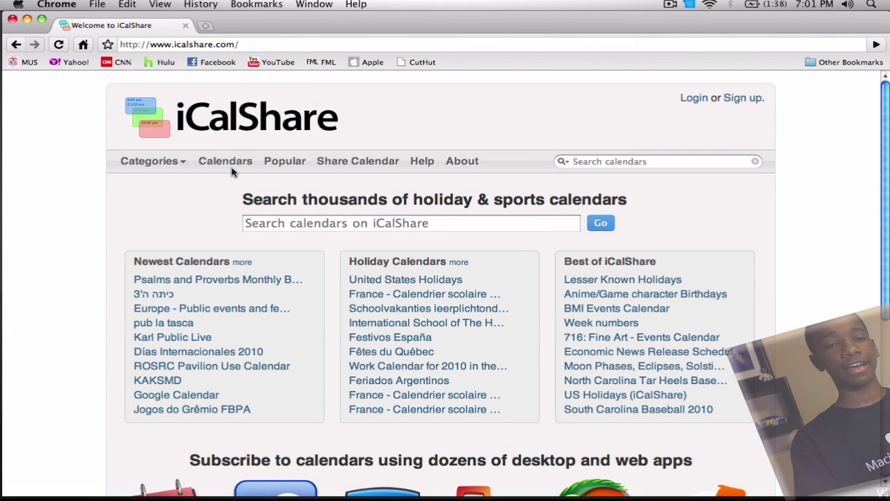
pyautogui.scroll(-1, 233, 172)
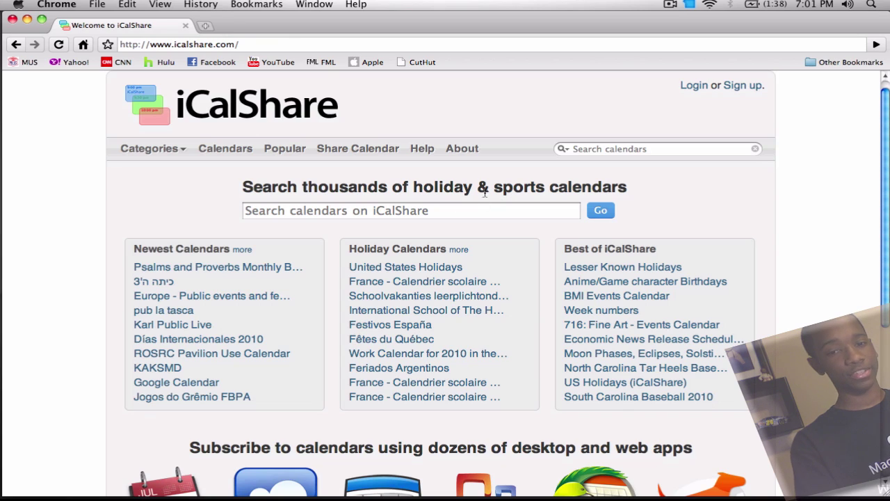
pyautogui.scroll(-5, 486, 192)
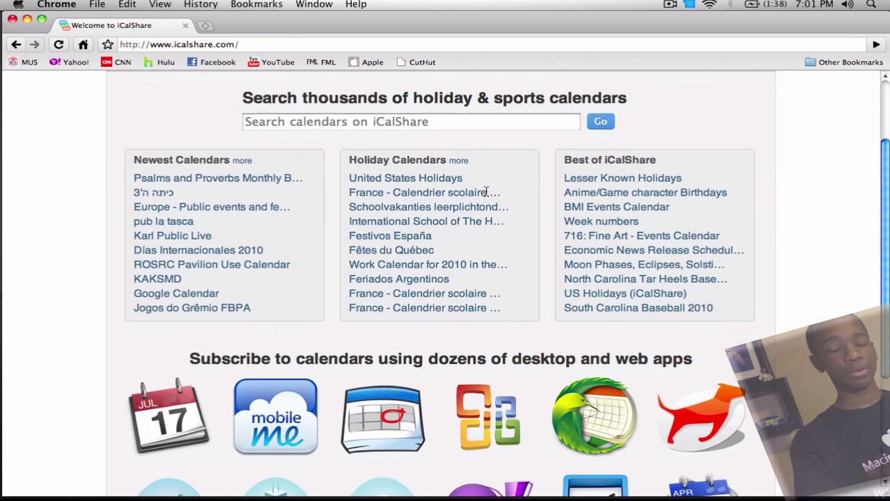
pyautogui.scroll(3, 487, 193)
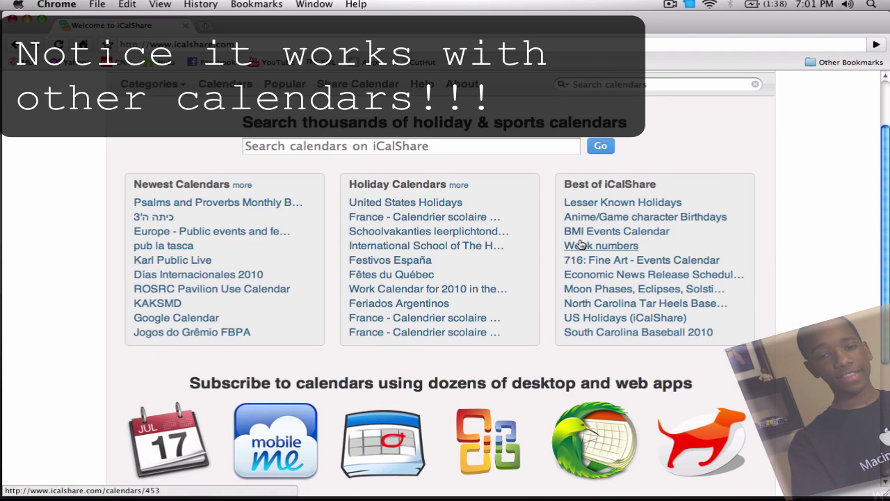
pyautogui.scroll(3, 343, 157)
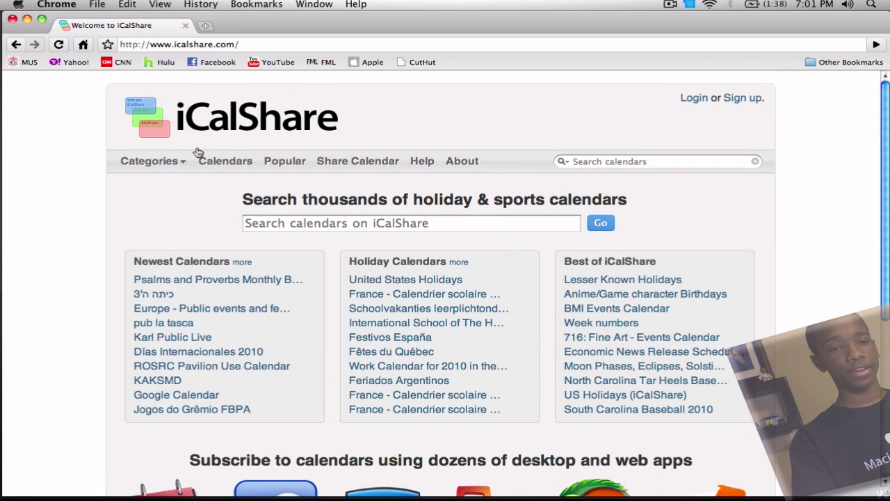
# Go to Categories > Sports: Baseball and open the Philadelphia Phillies 2010 Schedule calendar
pyautogui.click(152, 161)
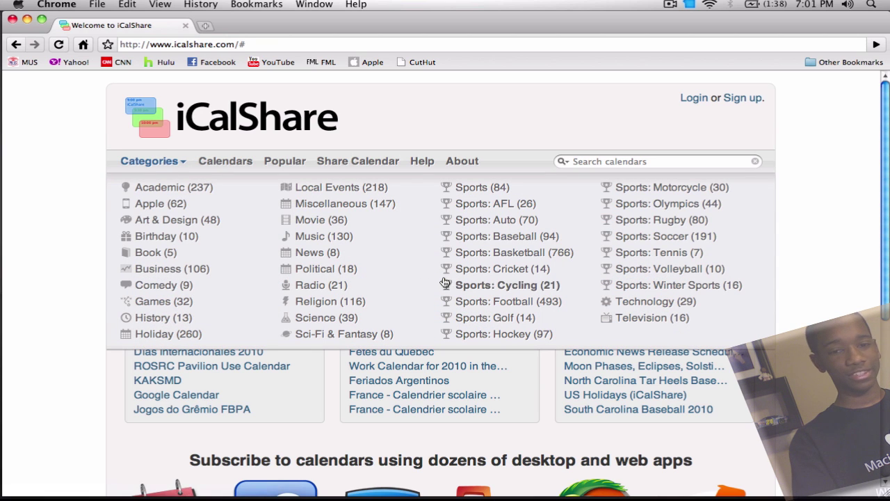
pyautogui.click(513, 244)
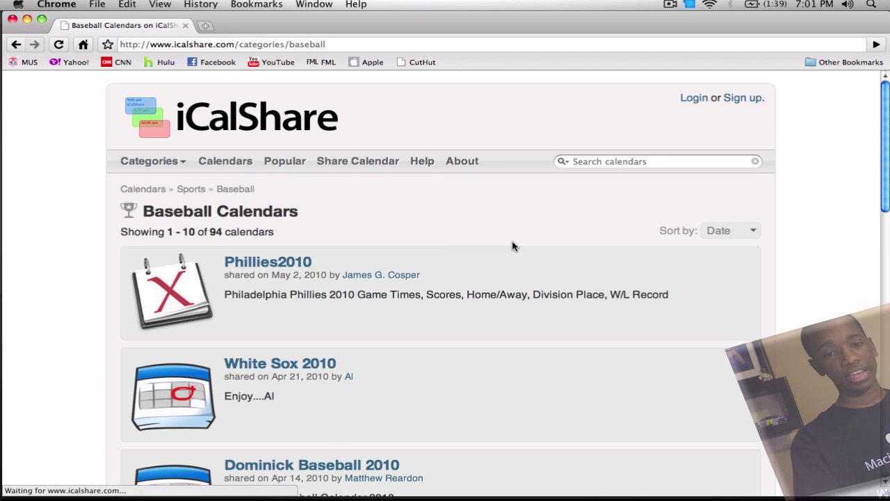
pyautogui.scroll(-2, 412, 256)
pyautogui.scroll(-10, 412, 257)
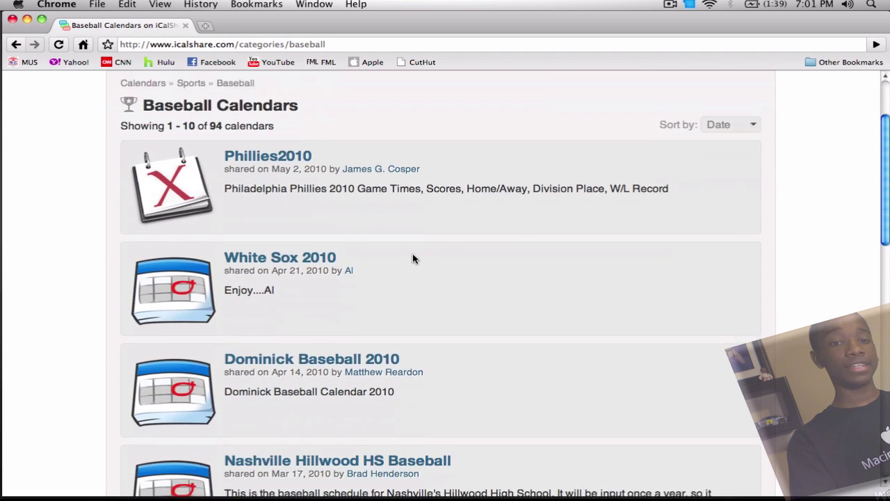
pyautogui.scroll(-5, 413, 256)
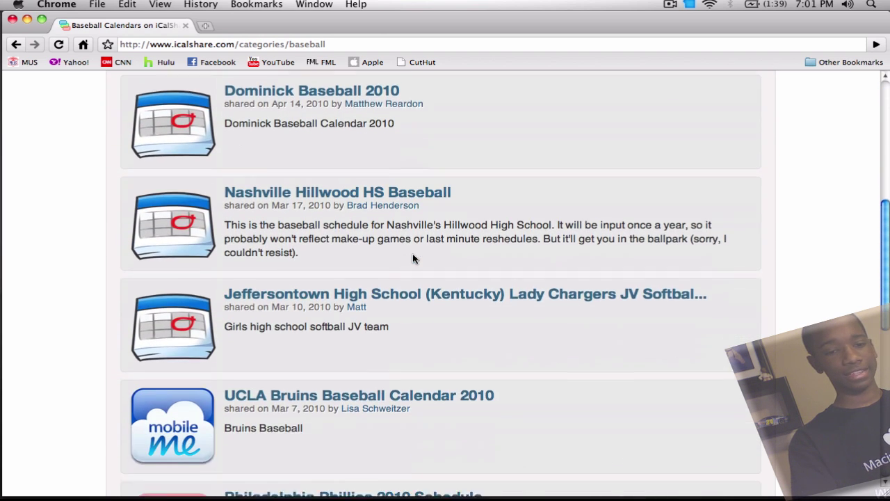
pyautogui.scroll(-3, 418, 262)
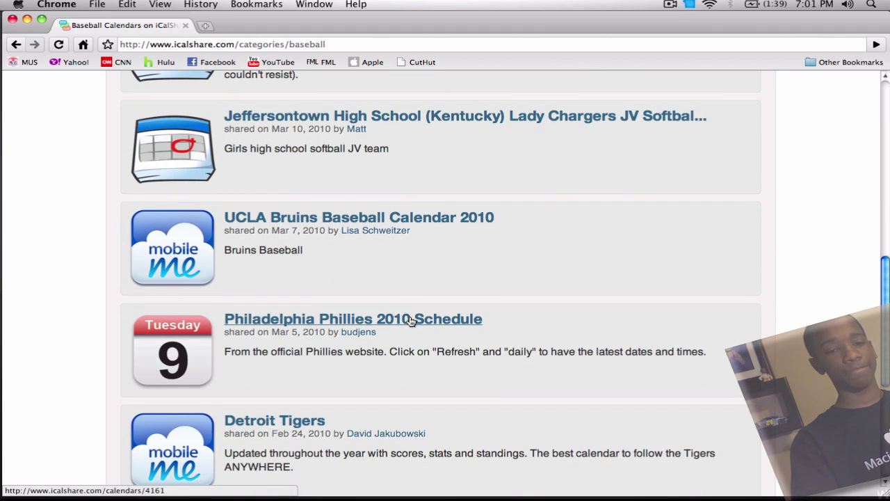
pyautogui.click(410, 319)
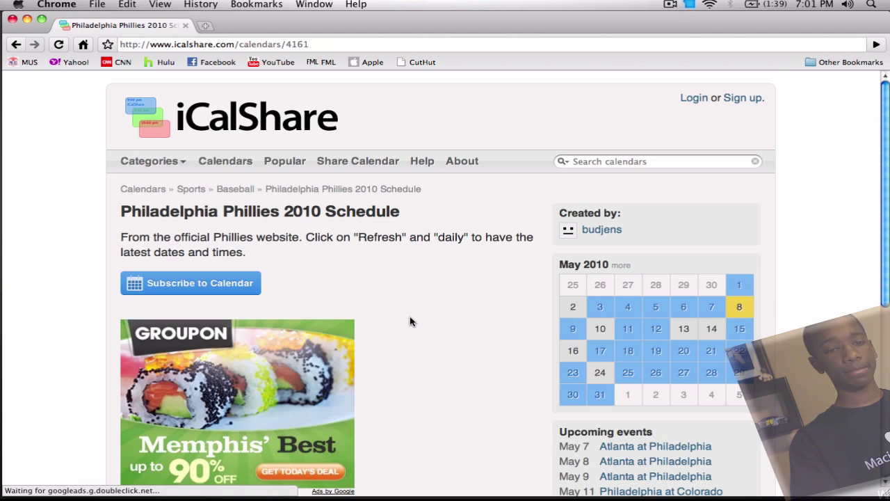
# Scroll the Phillies 2010 Schedule page and choose Subscribe to Calendar
pyautogui.scroll(-3, 407, 321)
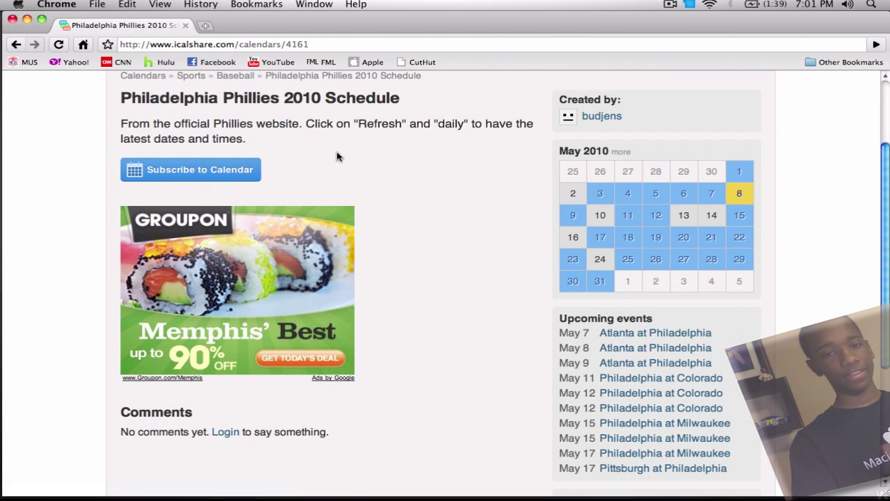
pyautogui.scroll(-2, 626, 205)
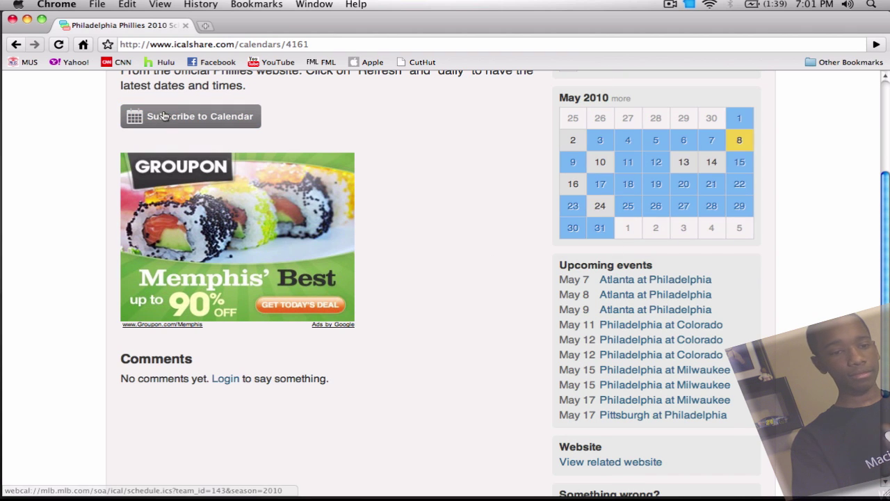
pyautogui.click(162, 116)
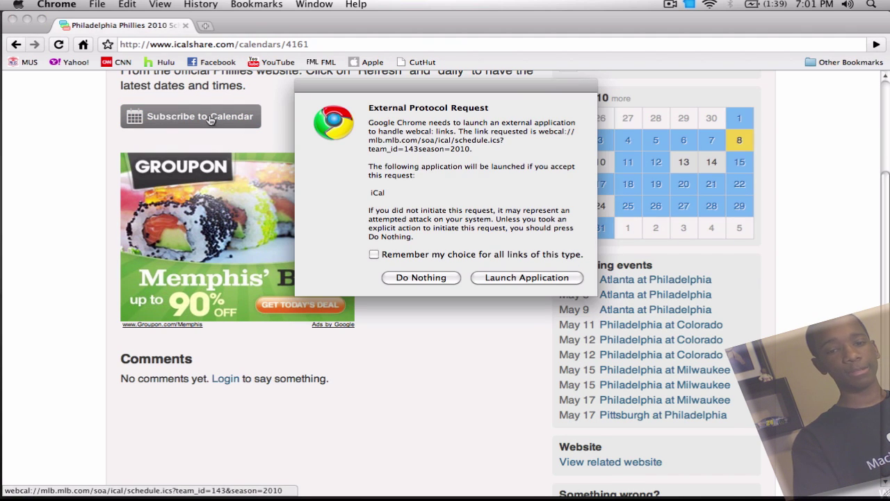
# Let Chrome launch iCal for the webcal link and confirm subscribing to the Phillies feed
pyautogui.click(528, 278)
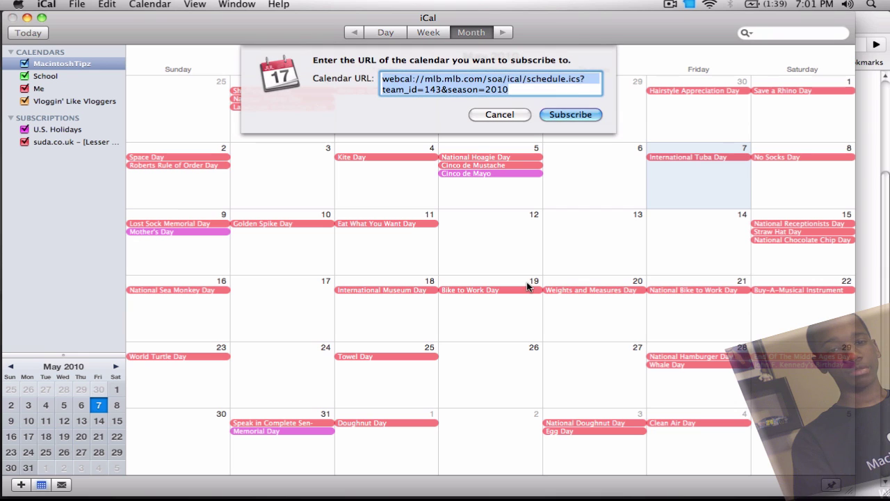
pyautogui.click(584, 116)
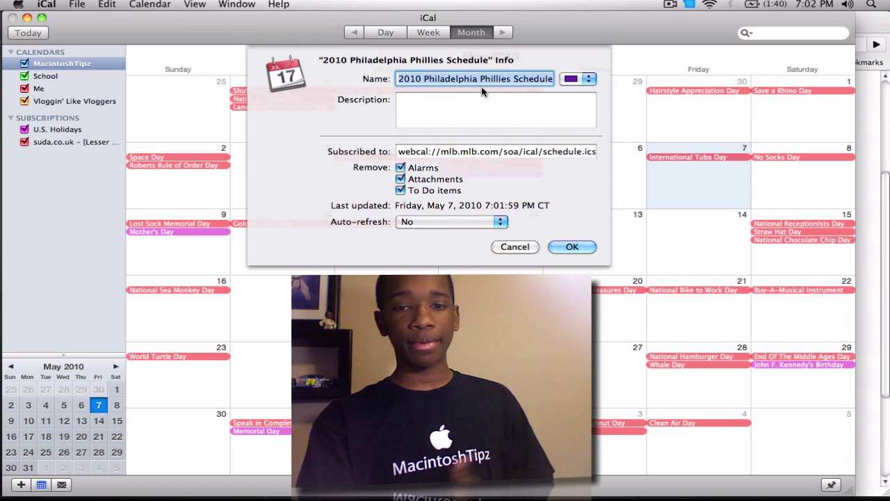
# Name the calendar 'Philillies Schedule' and give it the description 'Go Philies'
pyautogui.write('Phili')
pyautogui.write('llies S')
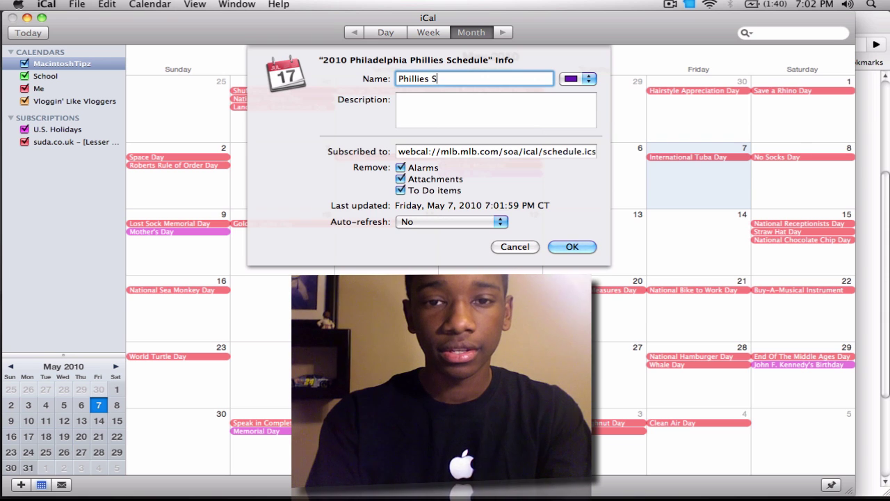
pyautogui.write('chedule')
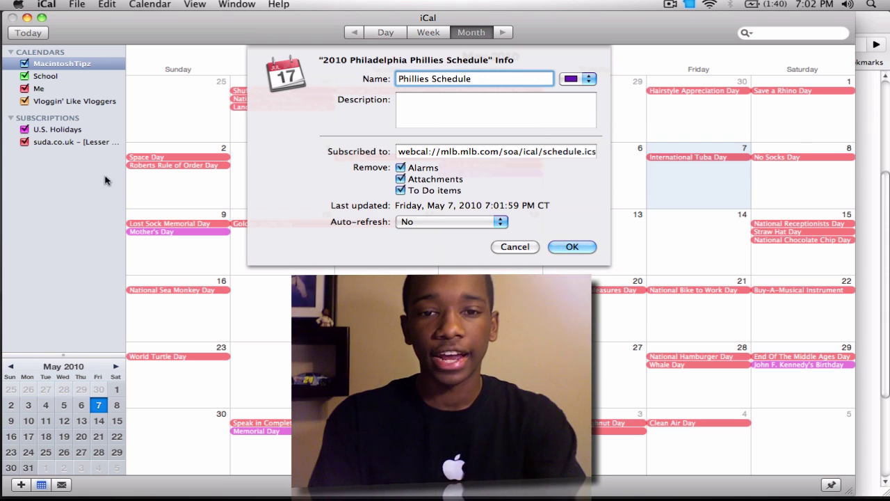
pyautogui.click(440, 126)
pyautogui.write('Go ')
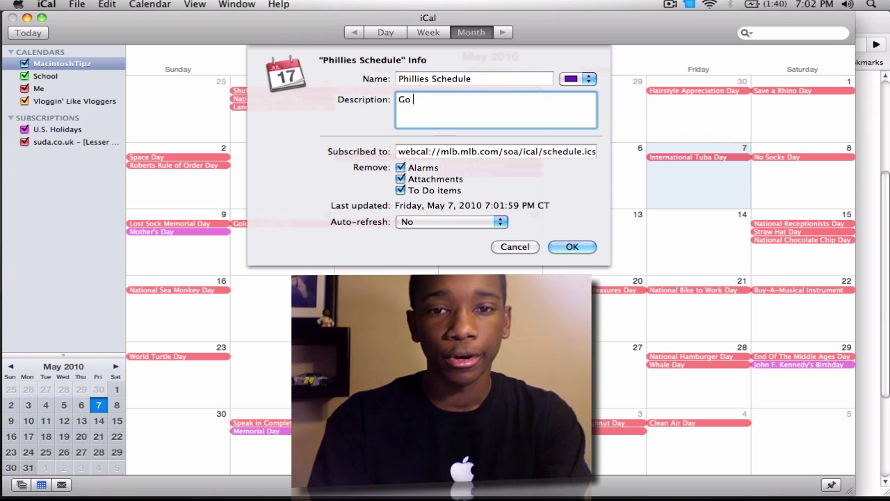
pyautogui.write('Philies')
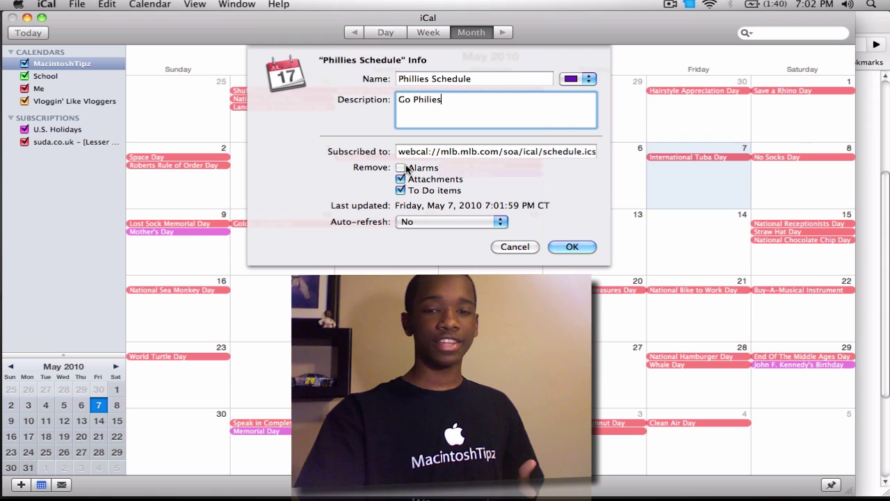
# Keep attachments and to-do items, set auto-refresh to every day, and save the subscription
pyautogui.click(401, 190)
pyautogui.click(401, 179)
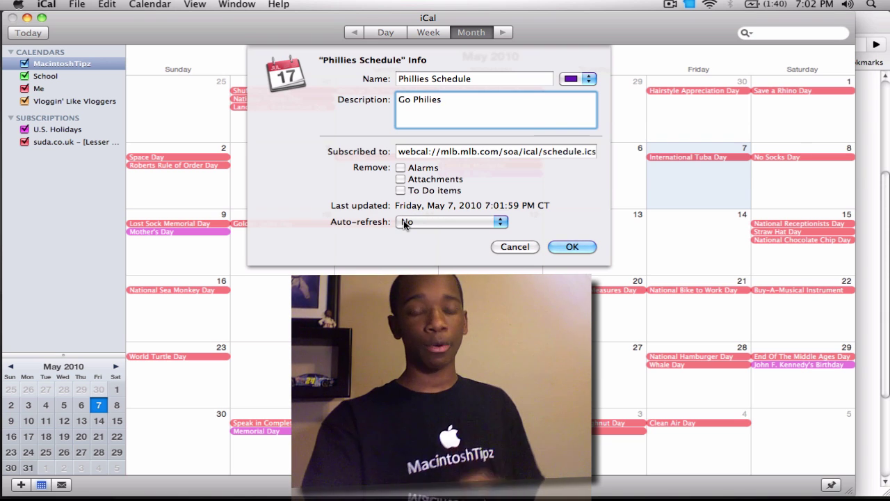
pyautogui.click(406, 222)
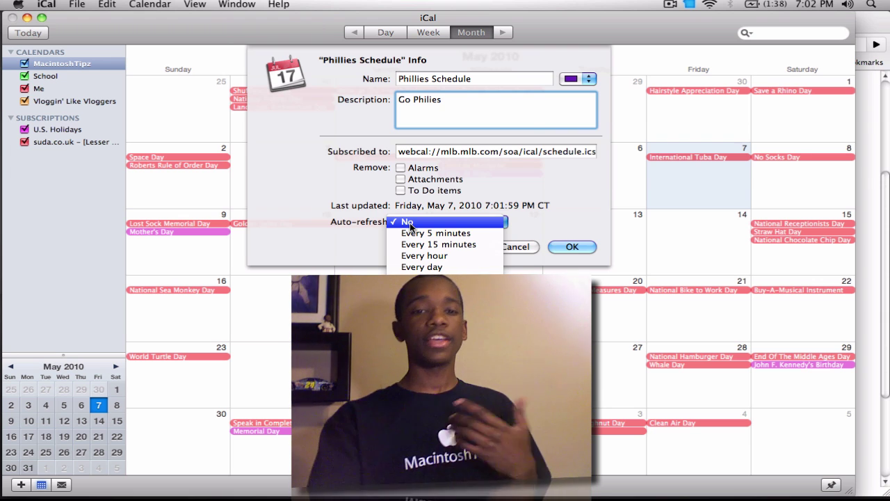
pyautogui.click(432, 269)
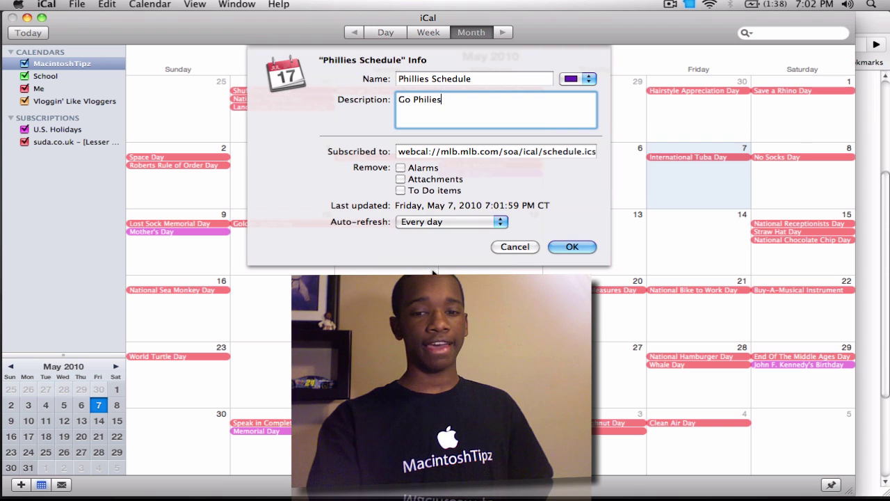
pyautogui.click(435, 221)
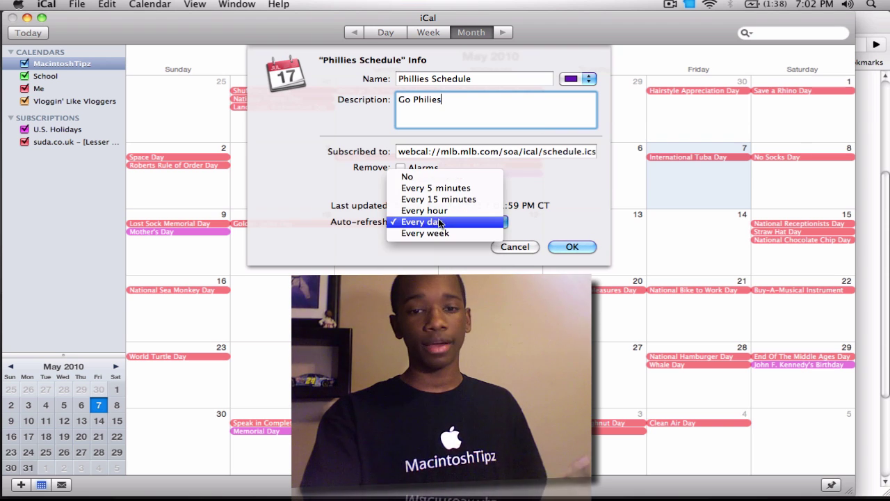
pyautogui.click(434, 222)
pyautogui.click(572, 248)
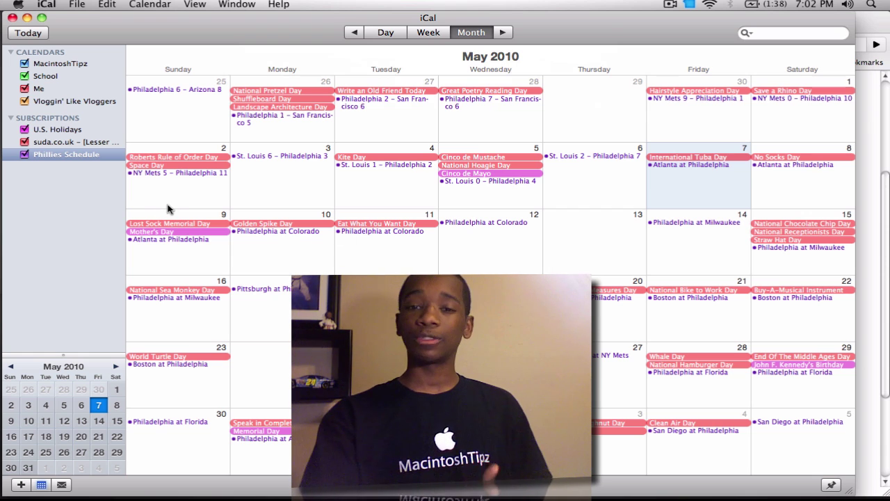
# Change the Phillies Schedule calendar's colour from purple to orange in its Get Info sheet
pyautogui.rightClick(50, 154)
pyautogui.click(62, 157)
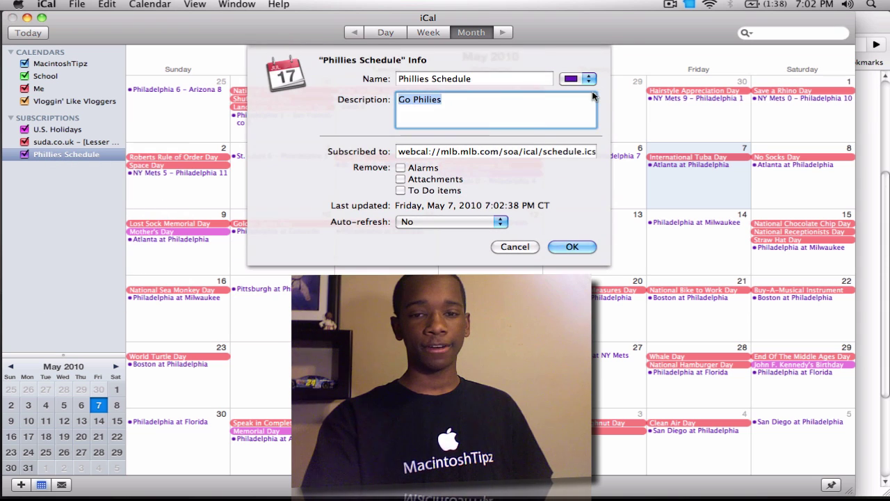
pyautogui.click(588, 79)
pyautogui.click(591, 54)
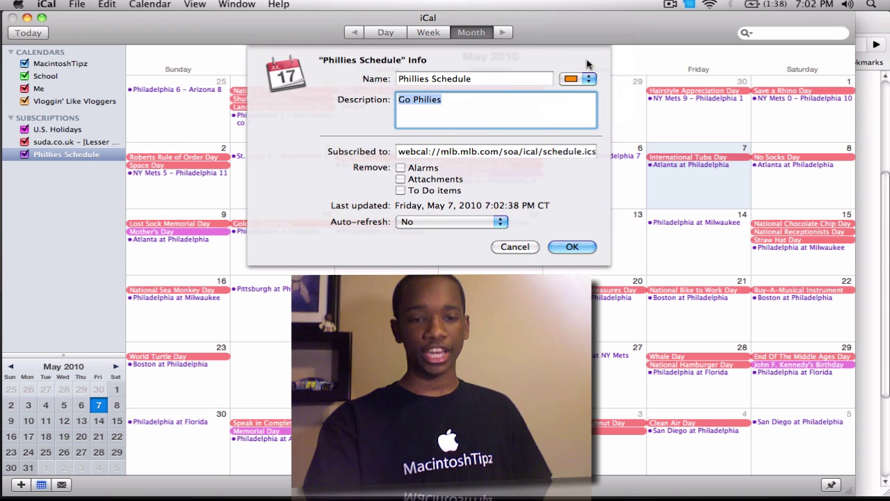
pyautogui.press('Return')
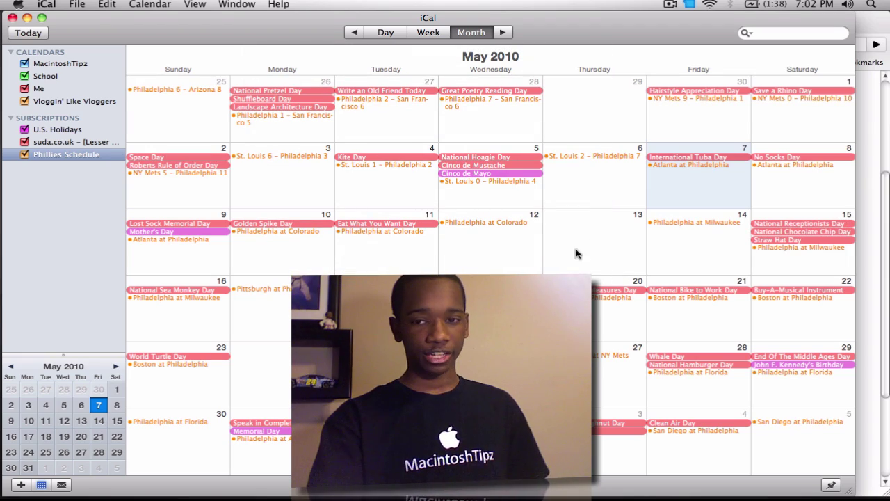
pyautogui.press('F9')
# In iCalShare's Movie category, open the Famous and Infamous Birthdays List and subscribe to it
pyautogui.click(441, 139)
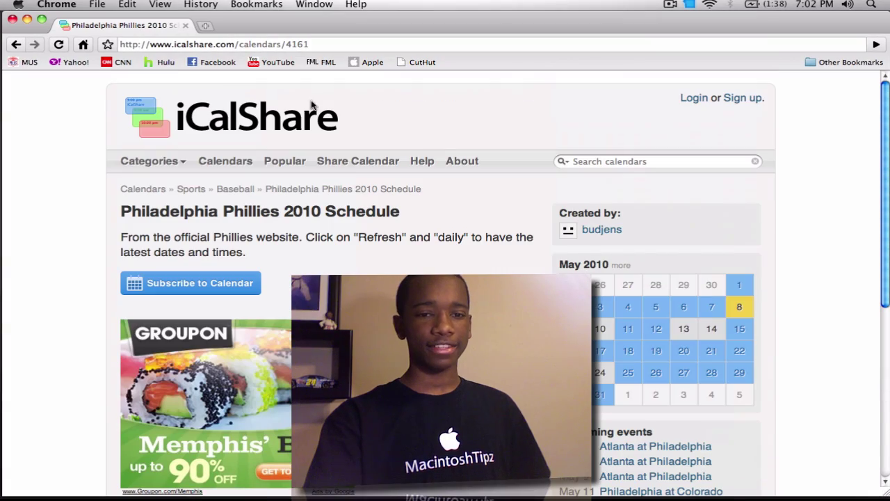
pyautogui.click(171, 159)
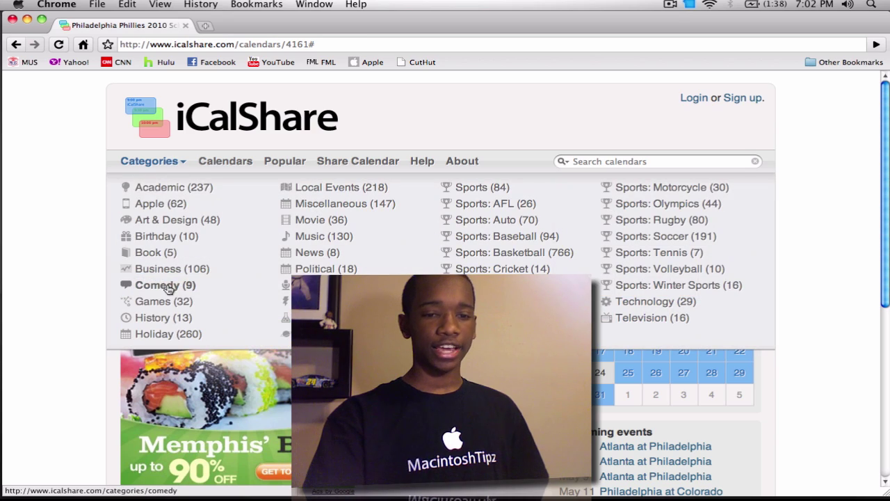
pyautogui.click(311, 219)
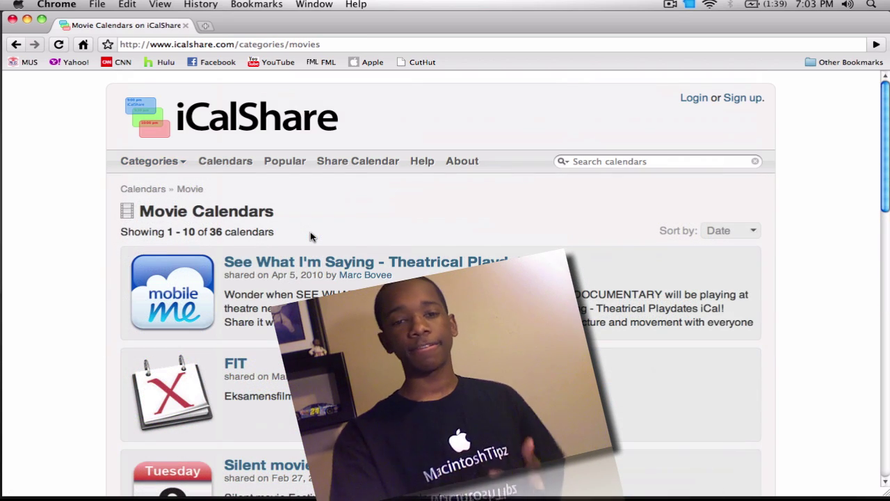
pyautogui.scroll(-3, 311, 238)
pyautogui.scroll(-12, 313, 238)
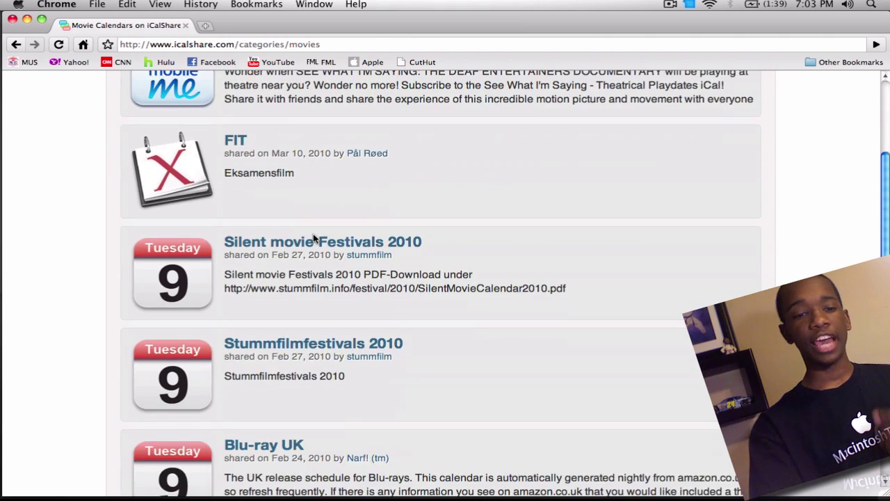
pyautogui.scroll(-5, 312, 239)
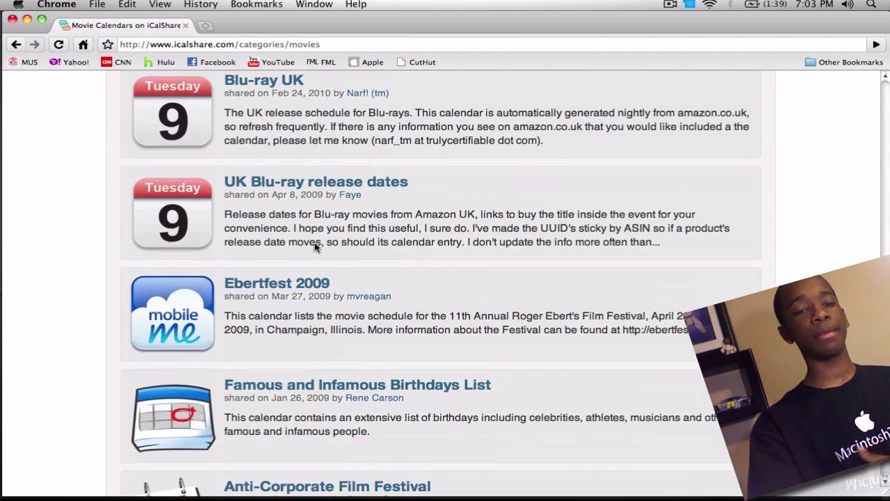
pyautogui.click(325, 288)
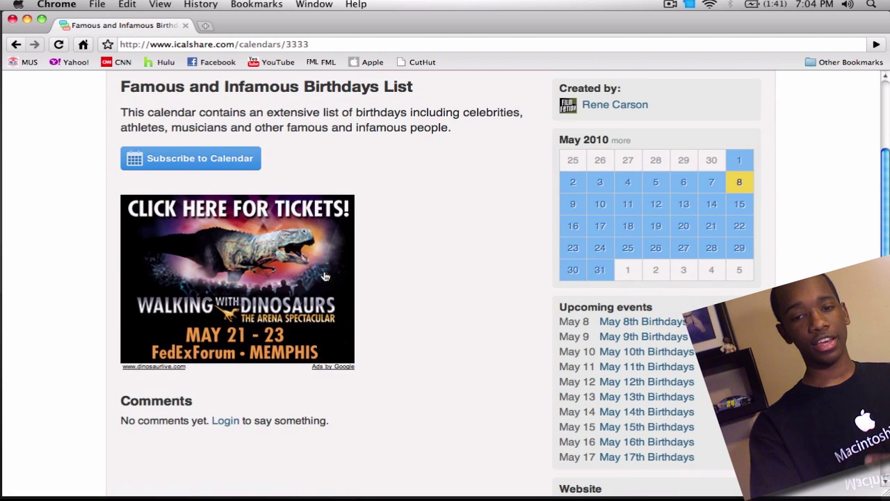
pyautogui.click(198, 161)
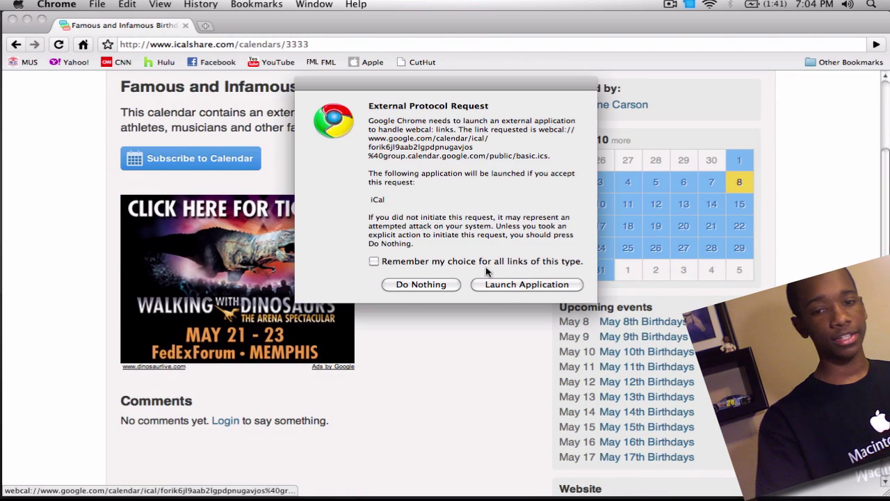
# Hand the birthdays webcal link to iCal, subscribe, and accept the calendar's default info settings
pyautogui.click(512, 284)
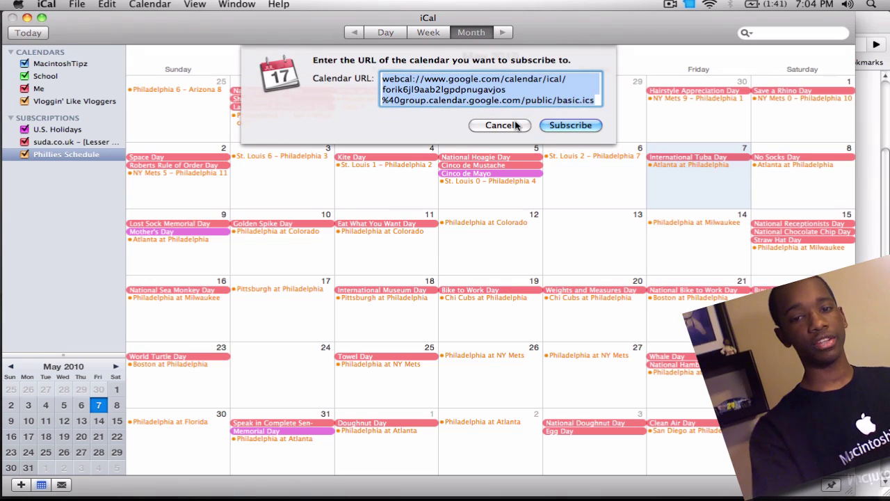
pyautogui.press('Return')
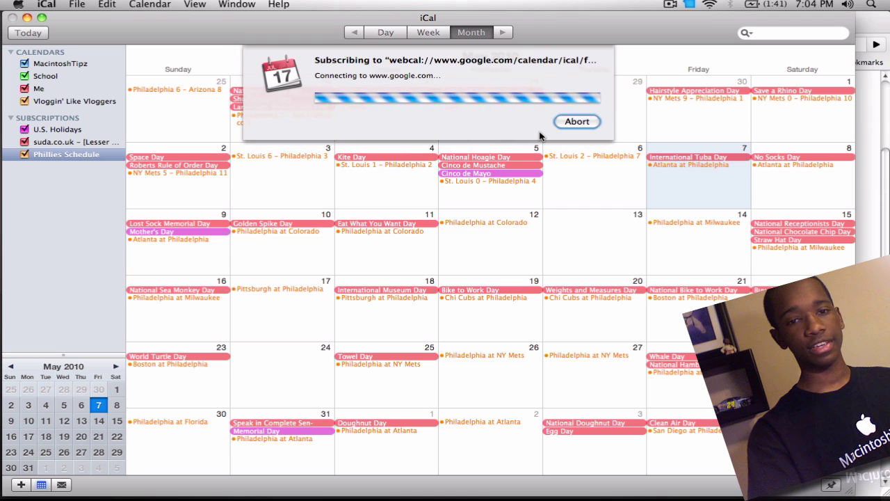
pyautogui.click(567, 247)
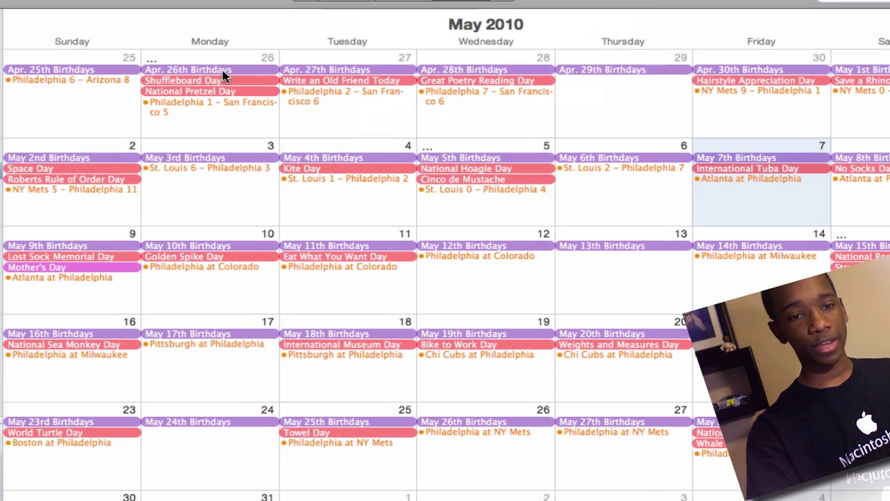
pyautogui.click(224, 76)
pyautogui.doubleClick(224, 74)
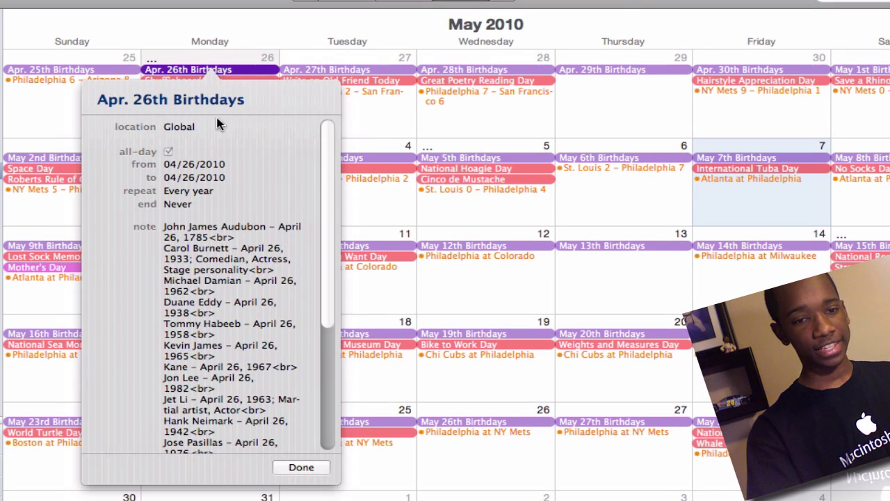
pyautogui.scroll(-5, 239, 188)
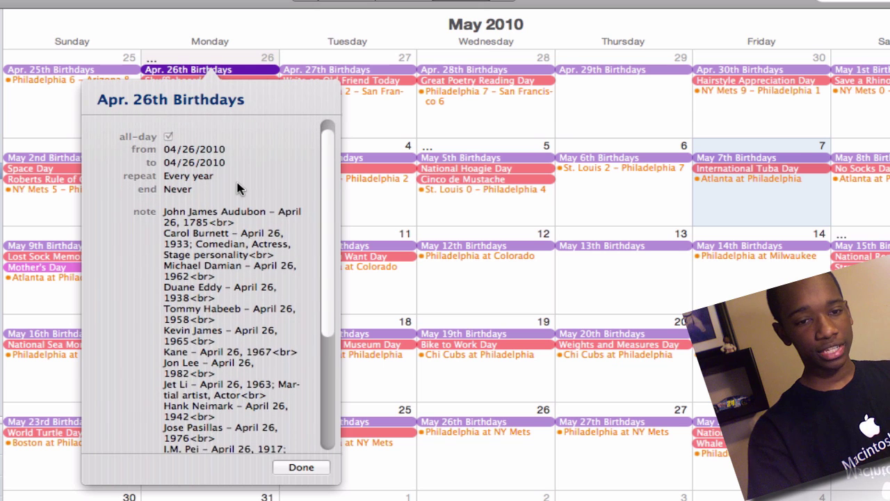
pyautogui.scroll(-5, 238, 186)
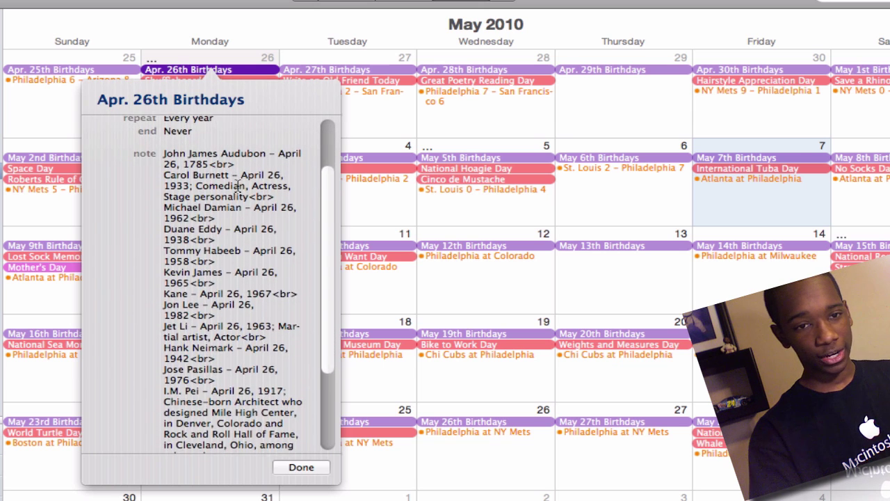
pyautogui.scroll(-3, 238, 184)
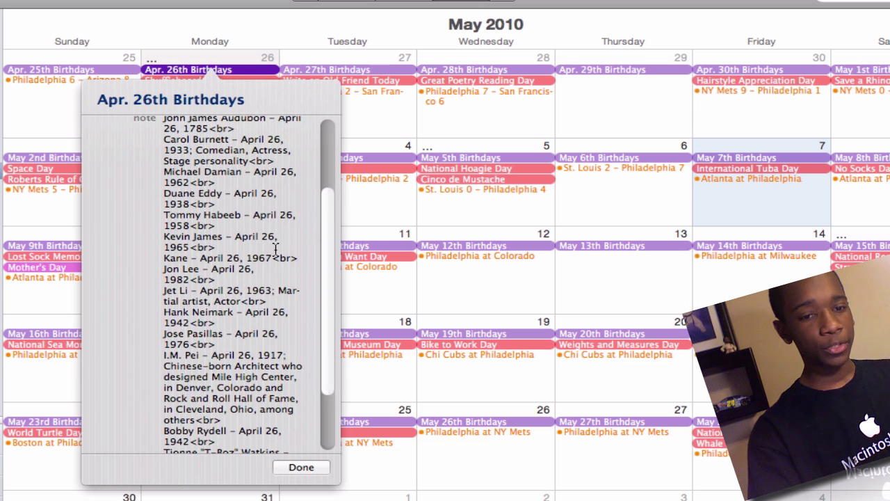
pyautogui.click(306, 473)
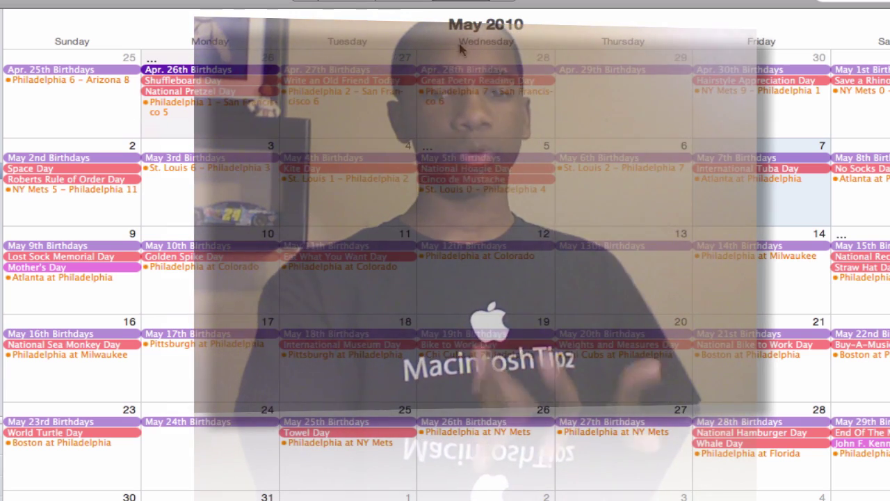
# Step the month view forward to June 2010 to see birthdays, Flag Day and Phillies games
pyautogui.click(496, 2)
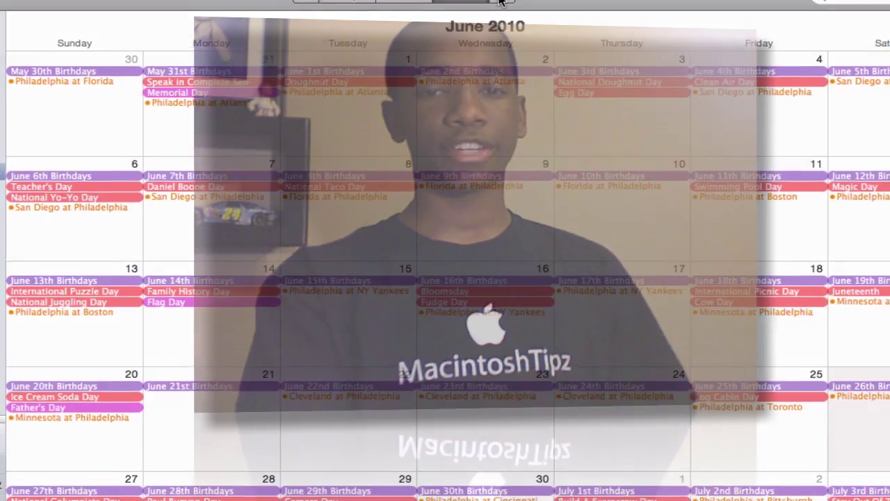